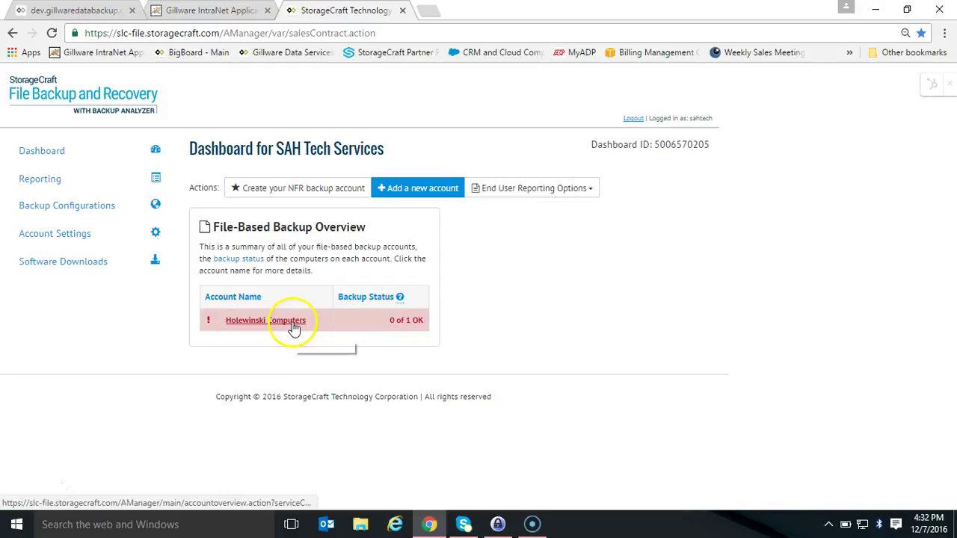
# - Open the detail page of the computer on the only listed account and run the Backup Analyzer on it
pyautogui.click(293, 322)
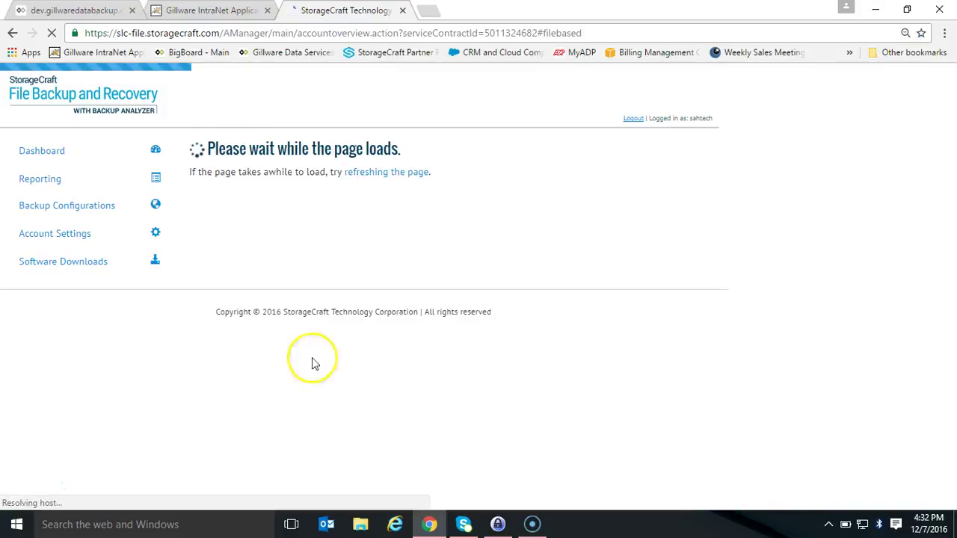
pyautogui.click(479, 337)
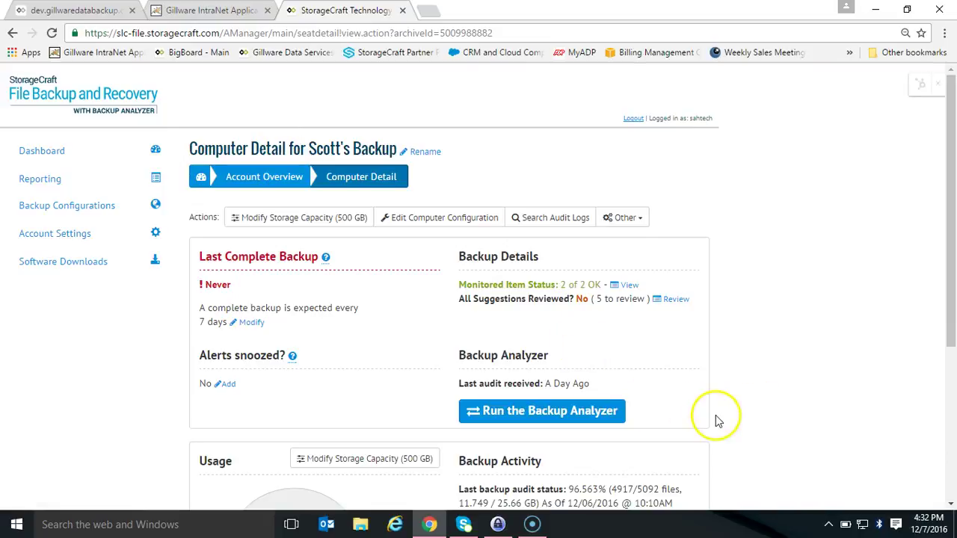
pyautogui.scroll(-1, 703, 406)
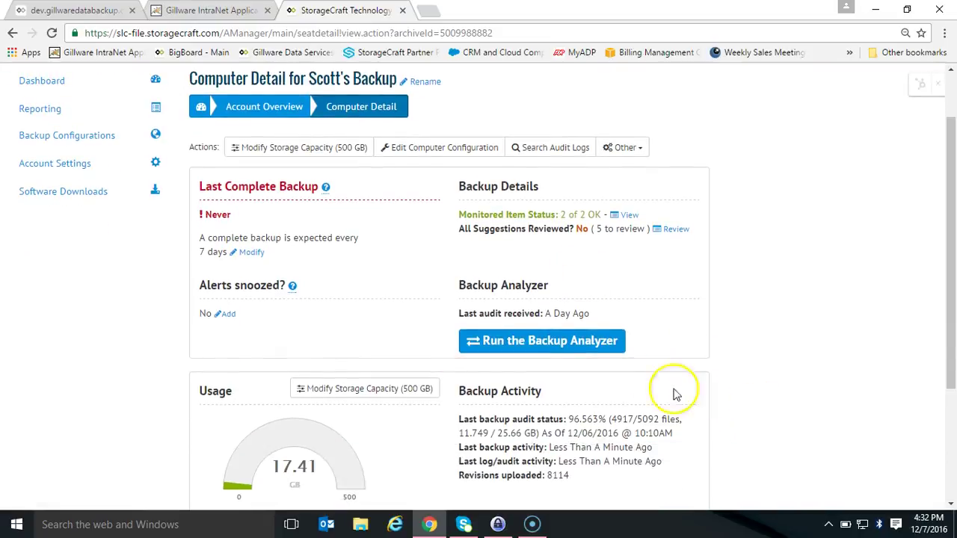
pyautogui.click(556, 346)
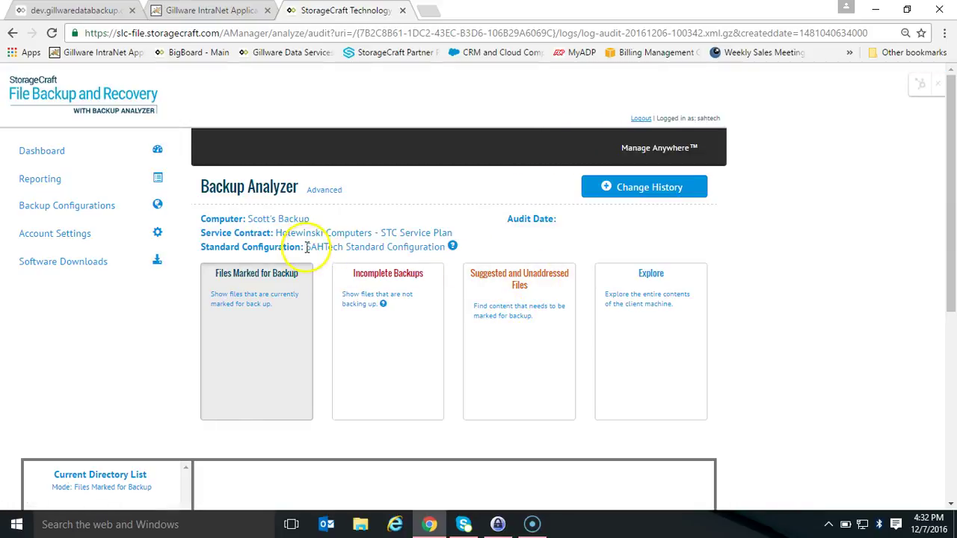
# - Rerun the outdated analysis so it reflects the current SAHTech Standard Configuration
pyautogui.moveTo(306, 249); pyautogui.dragTo(359, 249)
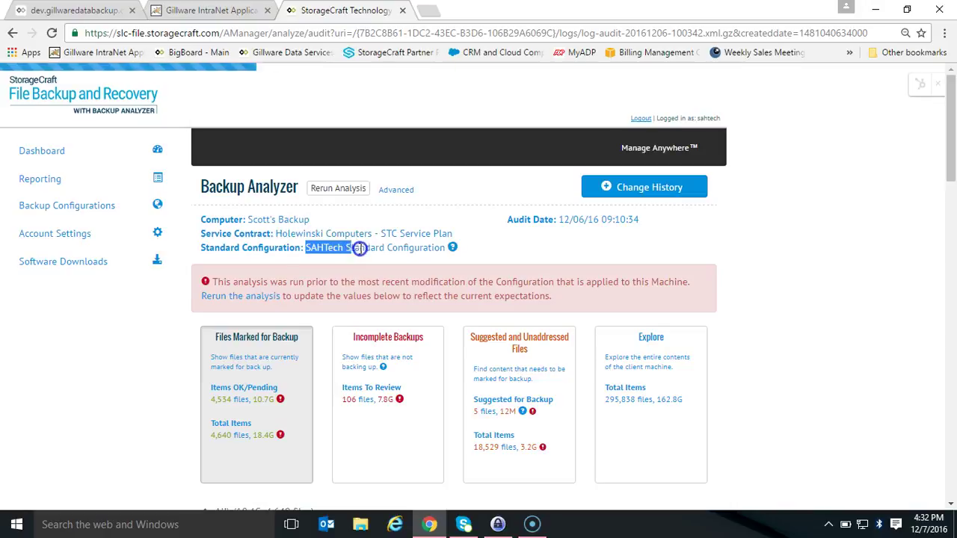
pyautogui.click(274, 298)
pyautogui.click(485, 158)
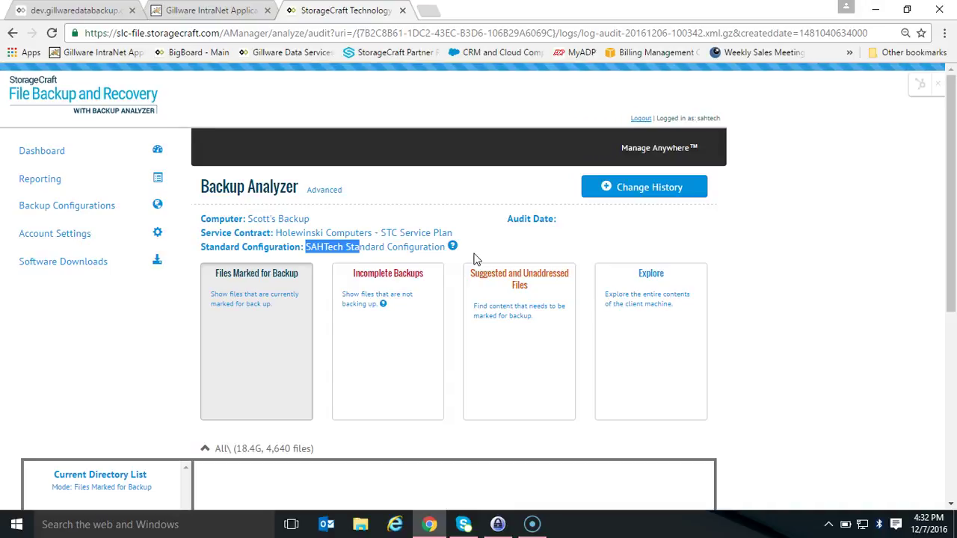
pyautogui.click(452, 246)
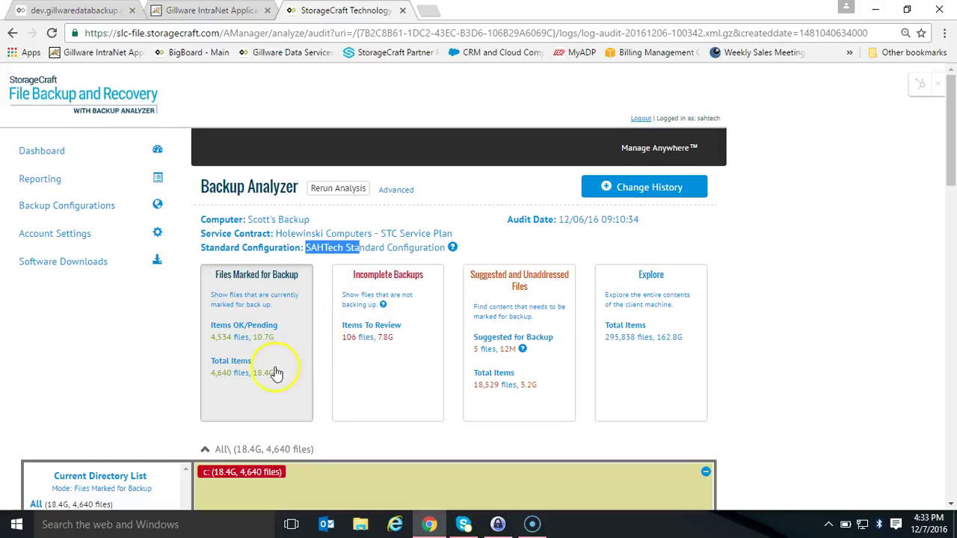
# - Start a do-not-backup rule for 451.jpg from the list of files marked for backup
pyautogui.scroll(-1, 273, 432)
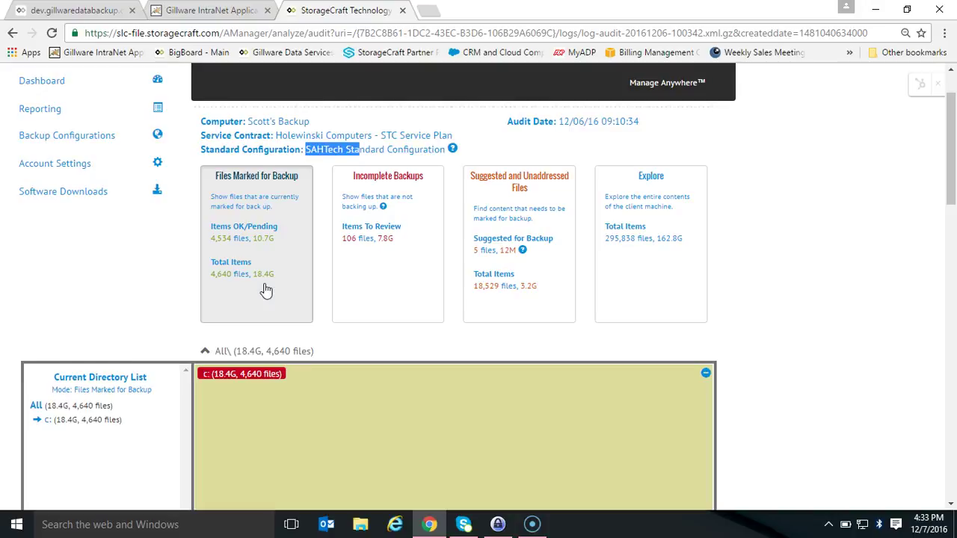
pyautogui.scroll(-1, 266, 290)
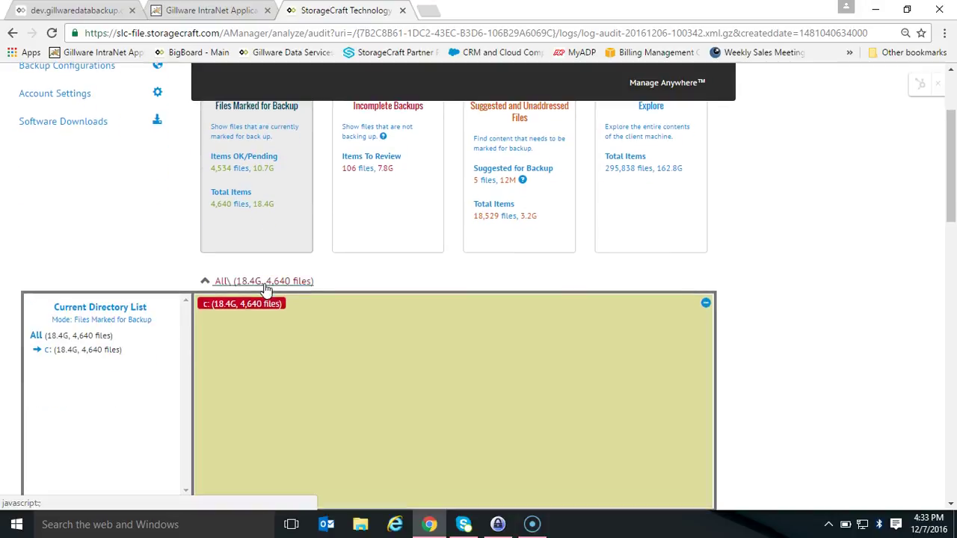
pyautogui.scroll(-1, 377, 265)
pyautogui.click(362, 267)
pyautogui.scroll(-3, 362, 267)
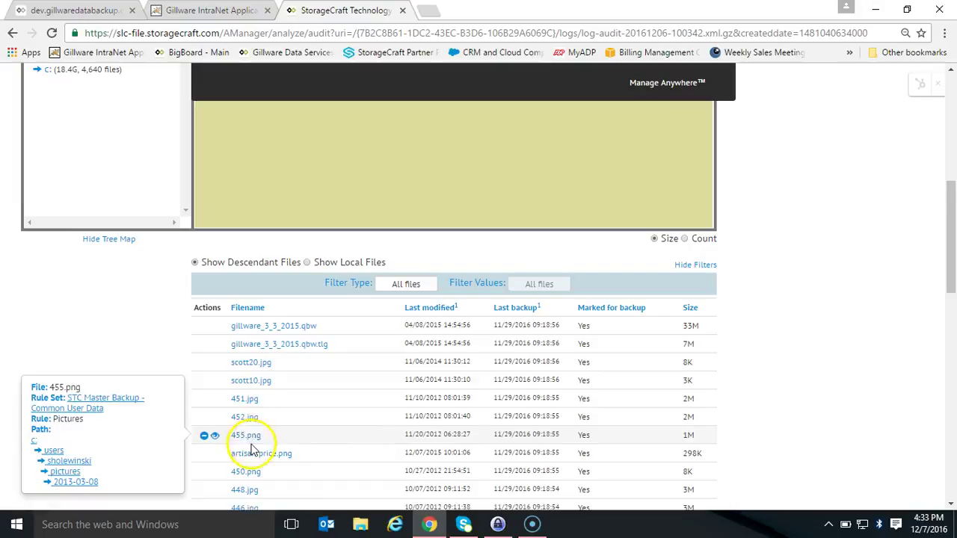
pyautogui.click(241, 364)
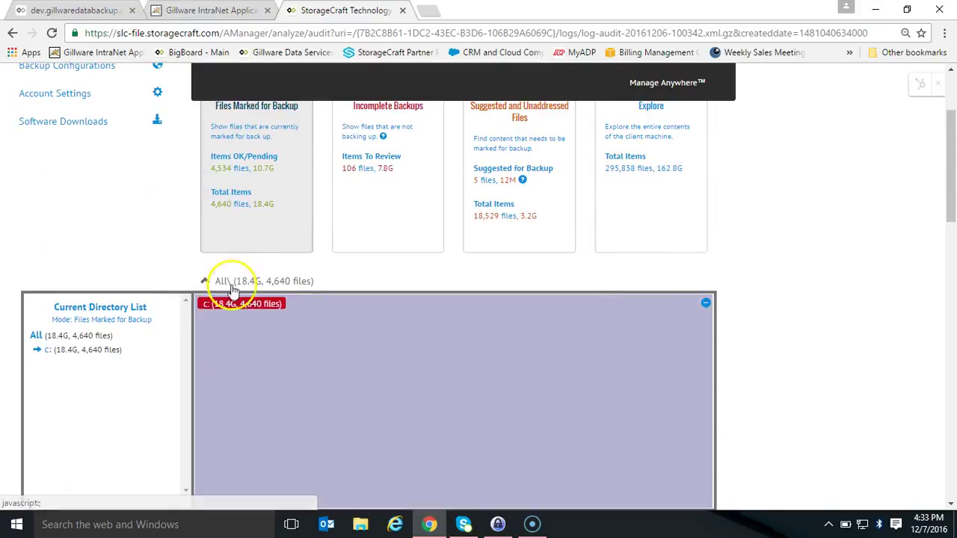
pyautogui.scroll(-5, 260, 215)
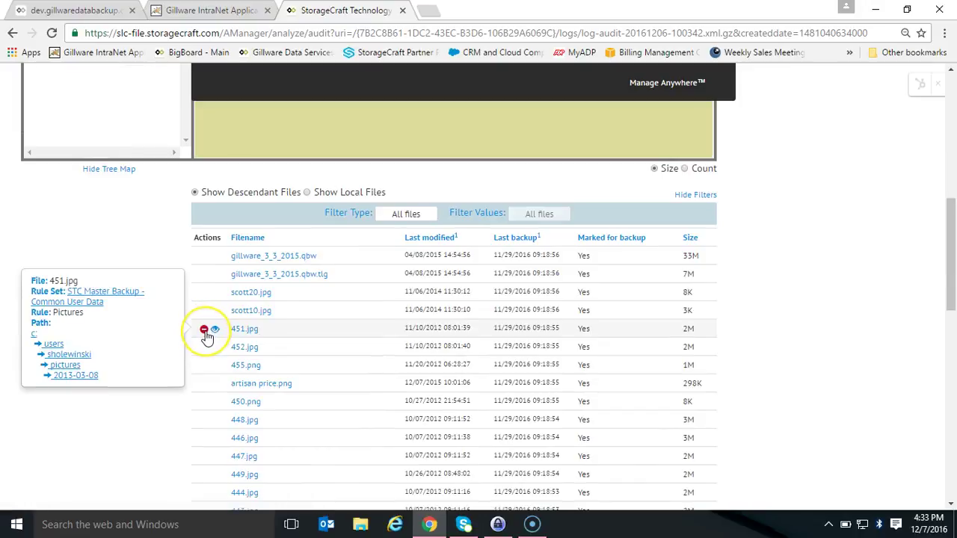
pyautogui.click(204, 330)
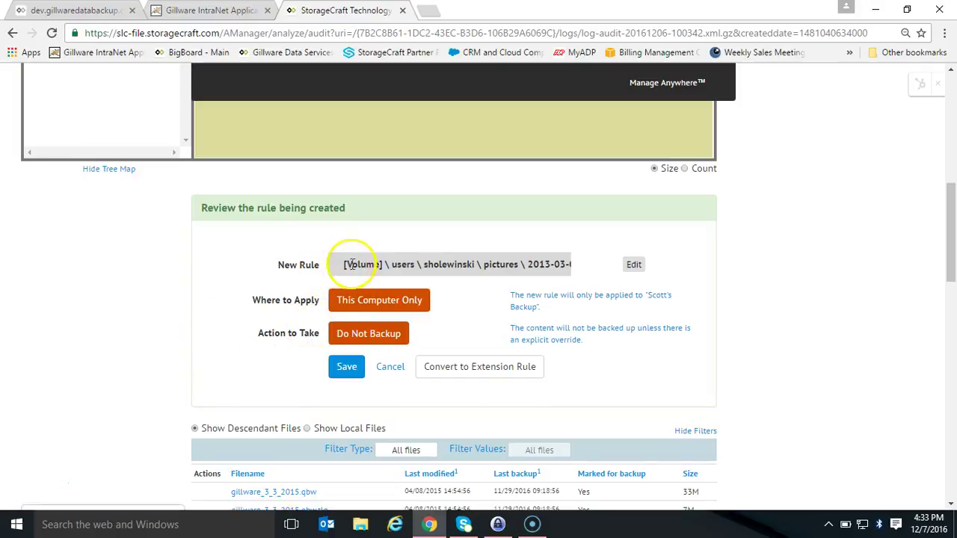
pyautogui.click(634, 264)
pyautogui.moveTo(392, 281); pyautogui.dragTo(442, 278)
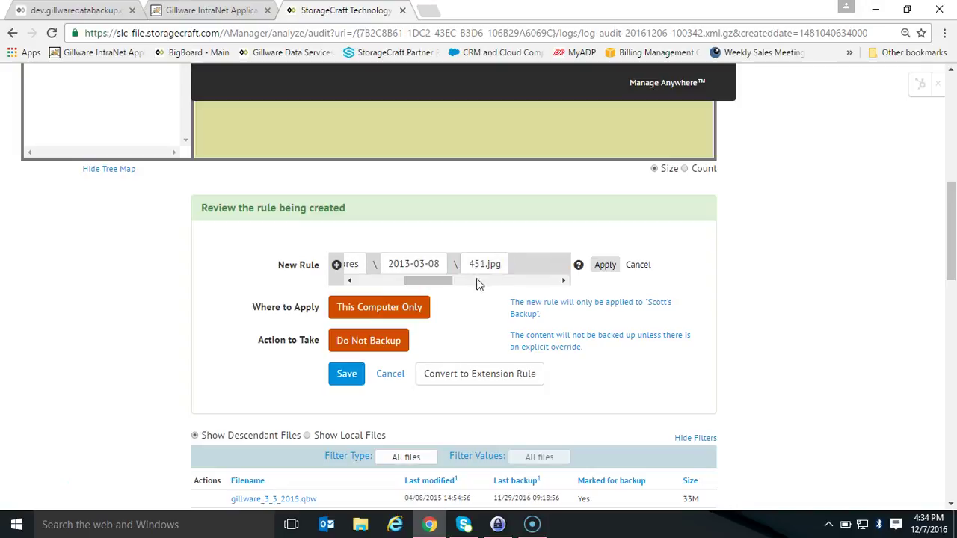
pyautogui.click(446, 282)
pyautogui.moveTo(444, 283)
pyautogui.mouseDown()
pyautogui.moveTo(408, 279)
pyautogui.moveTo(447, 283)
pyautogui.mouseUp()
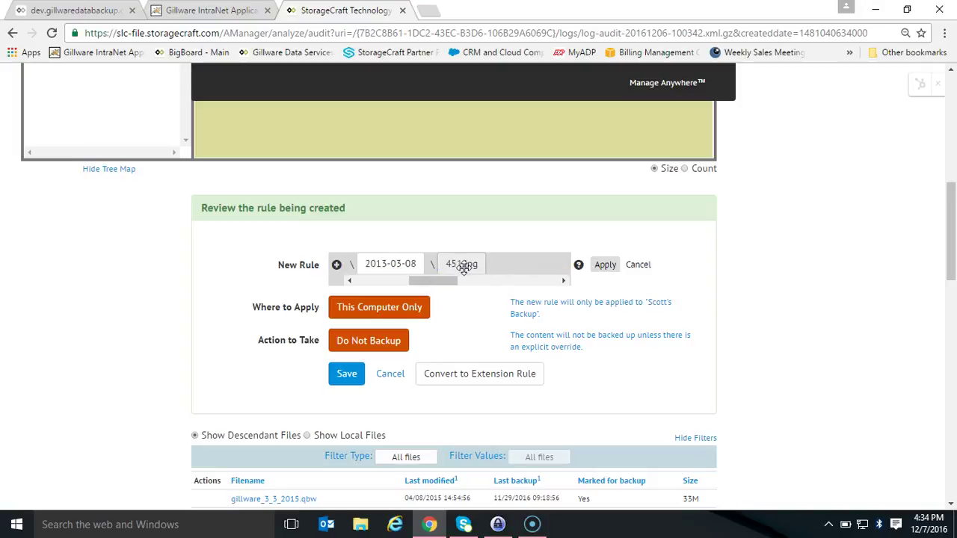
pyautogui.click(403, 325)
pyautogui.click(348, 383)
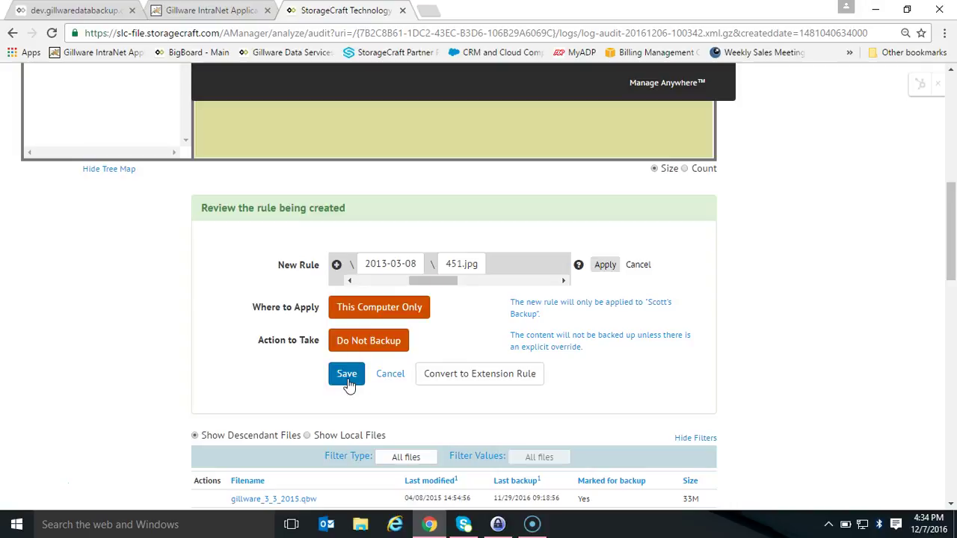
pyautogui.click(645, 276)
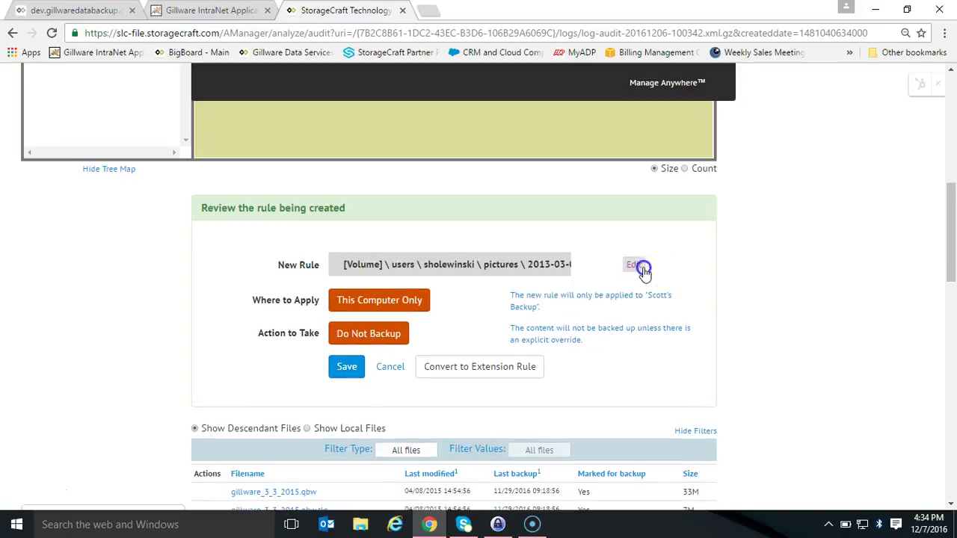
# - Convert the rule to exclude the .jpg extension, apply it to the standard configuration in the sahtech Exclusion Rules set, and save it
pyautogui.click(485, 373)
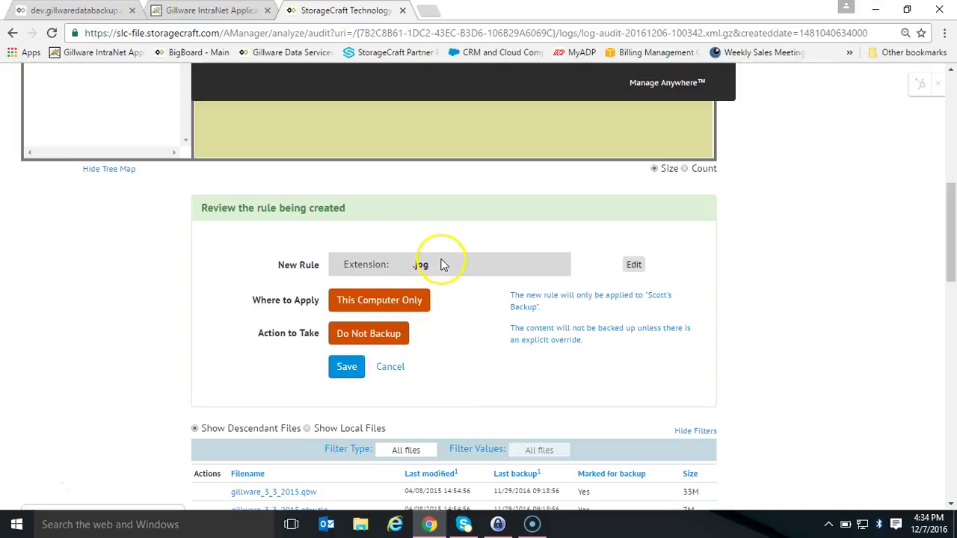
pyautogui.click(416, 310)
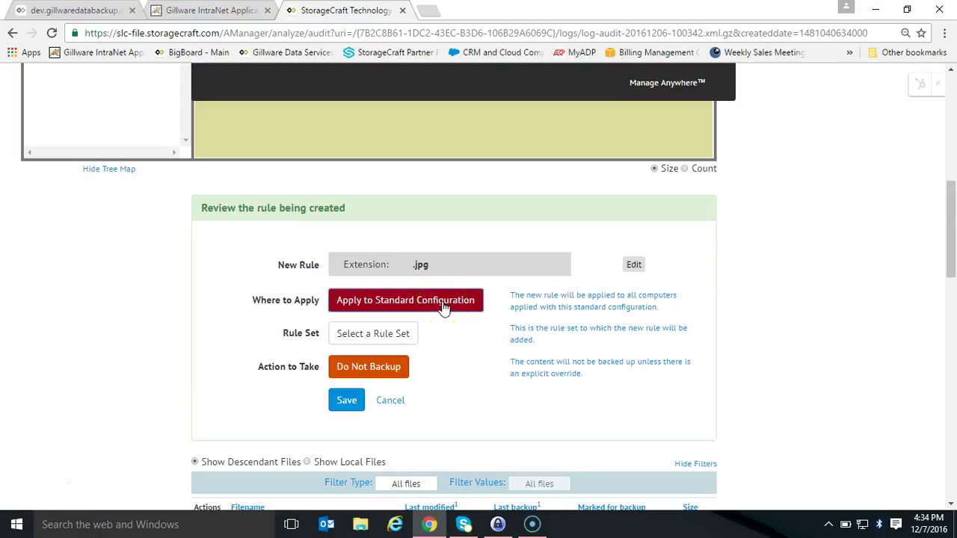
pyautogui.click(401, 335)
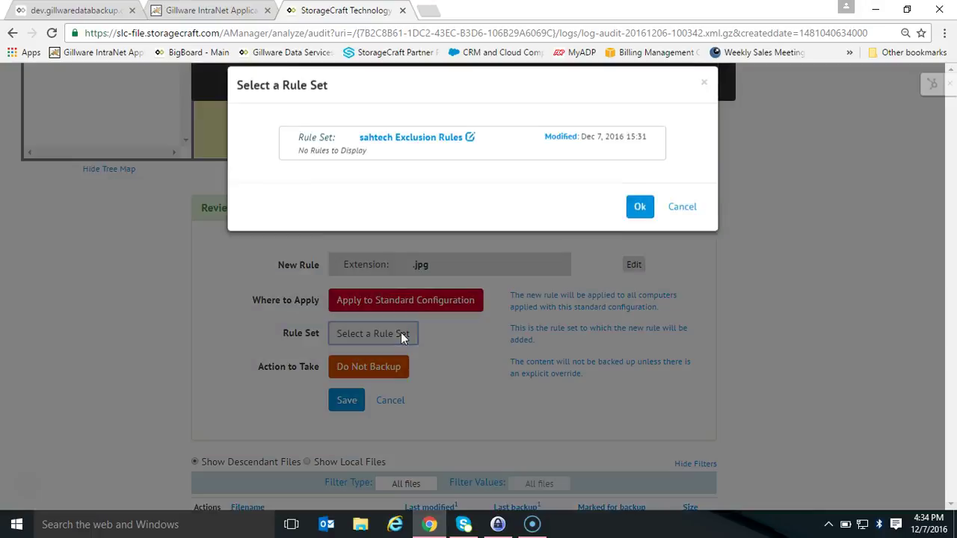
pyautogui.click(435, 159)
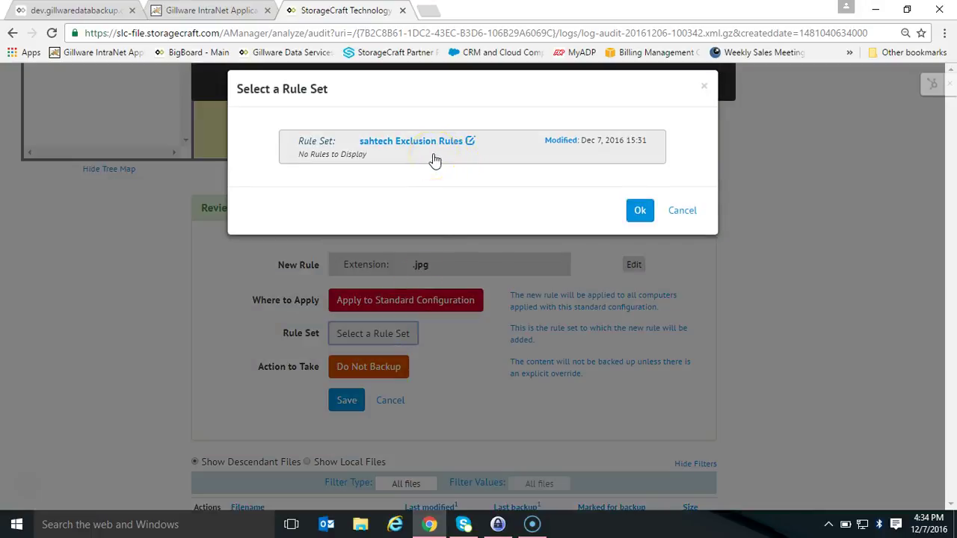
pyautogui.click(434, 159)
pyautogui.click(640, 211)
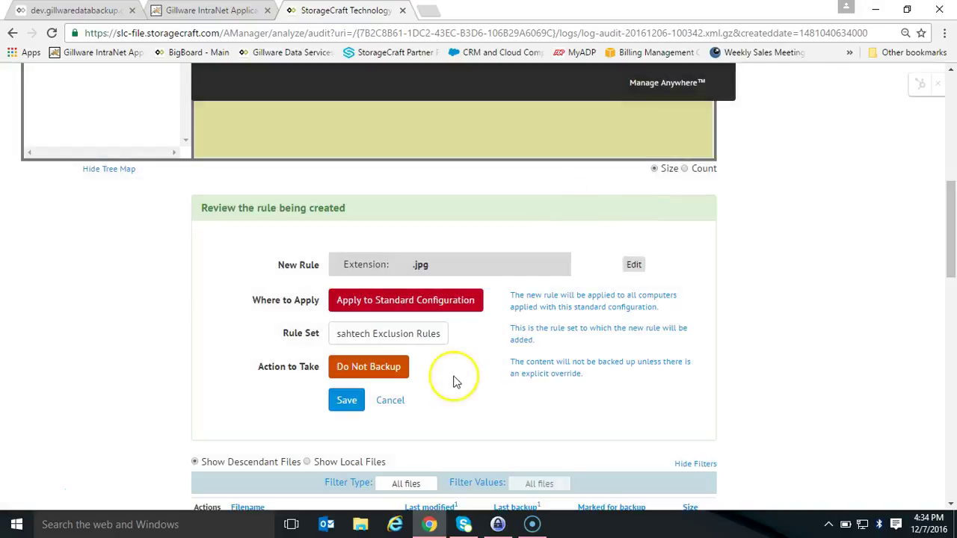
pyautogui.click(355, 400)
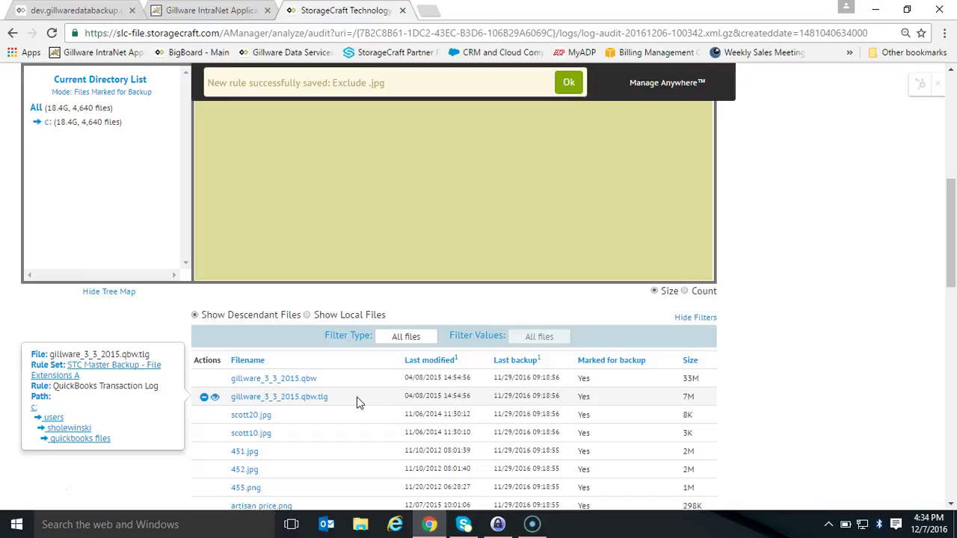
# - Rerun the analysis with the modified configuration and check the list of files marked for backup for .jpg files
pyautogui.scroll(5, 356, 402)
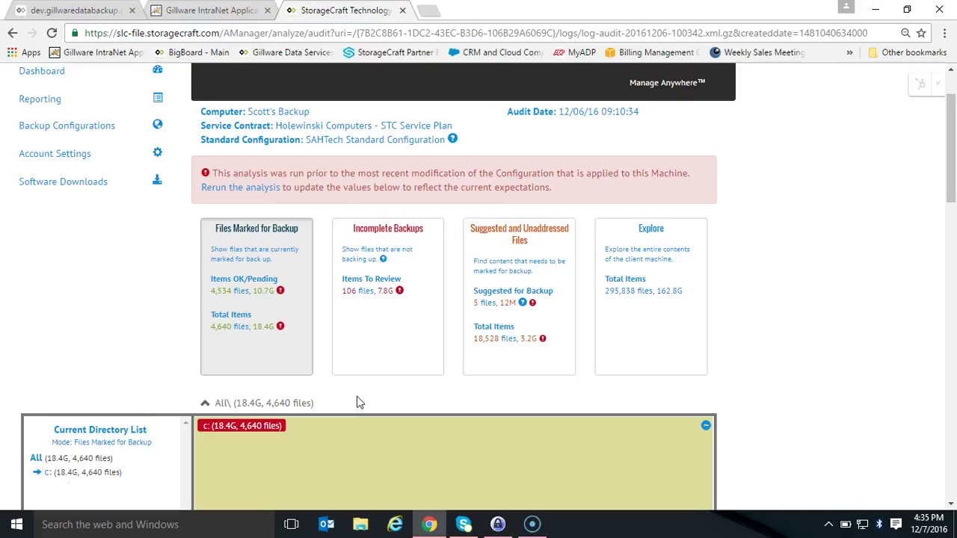
pyautogui.moveTo(307, 140); pyautogui.dragTo(447, 139)
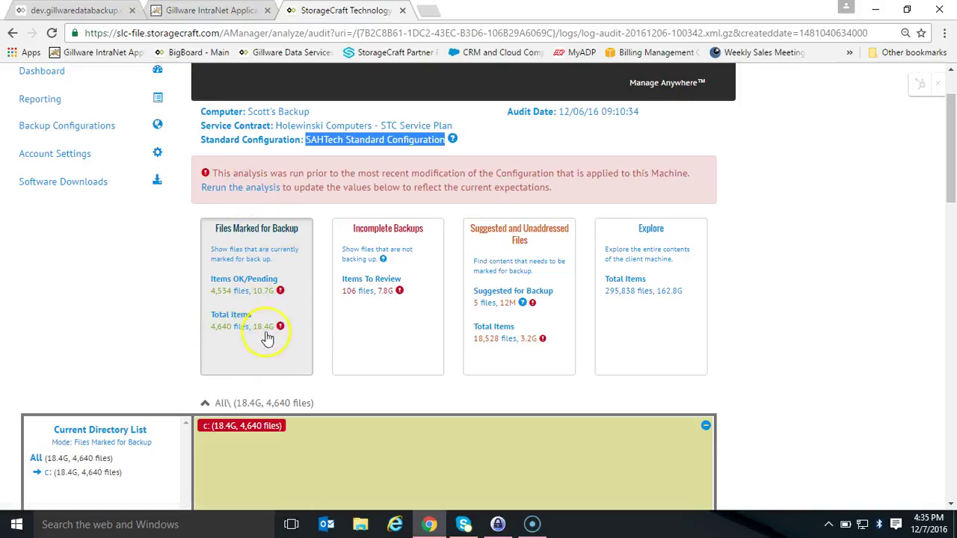
pyautogui.click(240, 189)
pyautogui.click(513, 90)
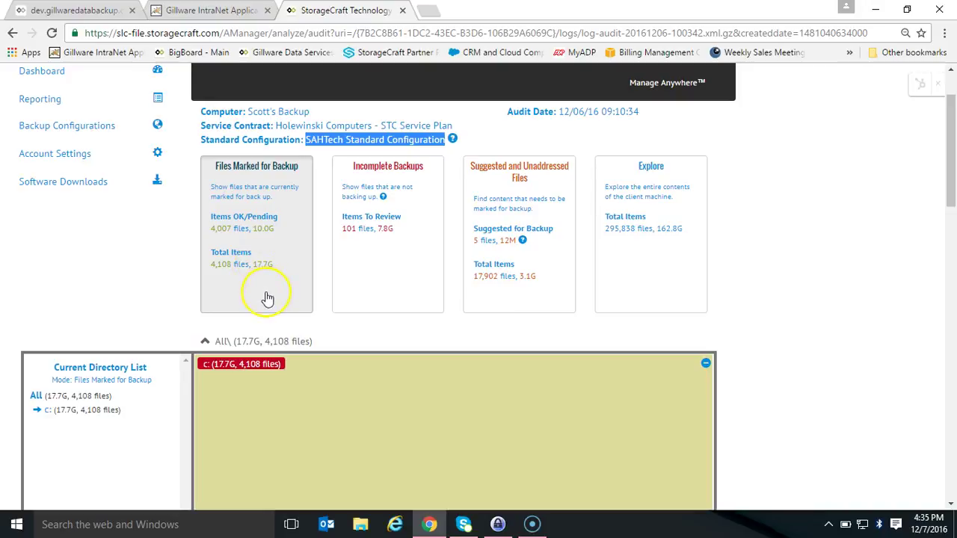
pyautogui.scroll(-6, 267, 299)
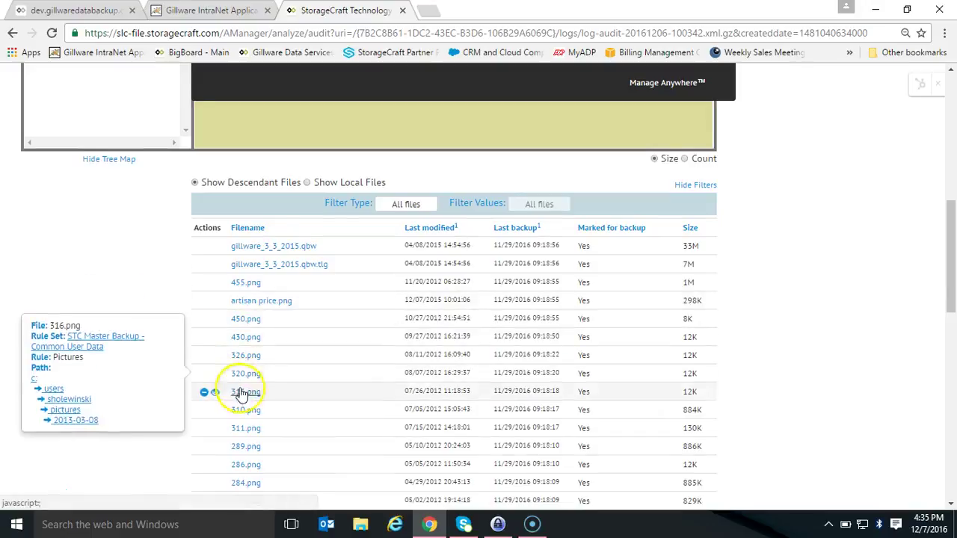
pyautogui.scroll(-10, 241, 391)
pyautogui.scroll(15, 241, 393)
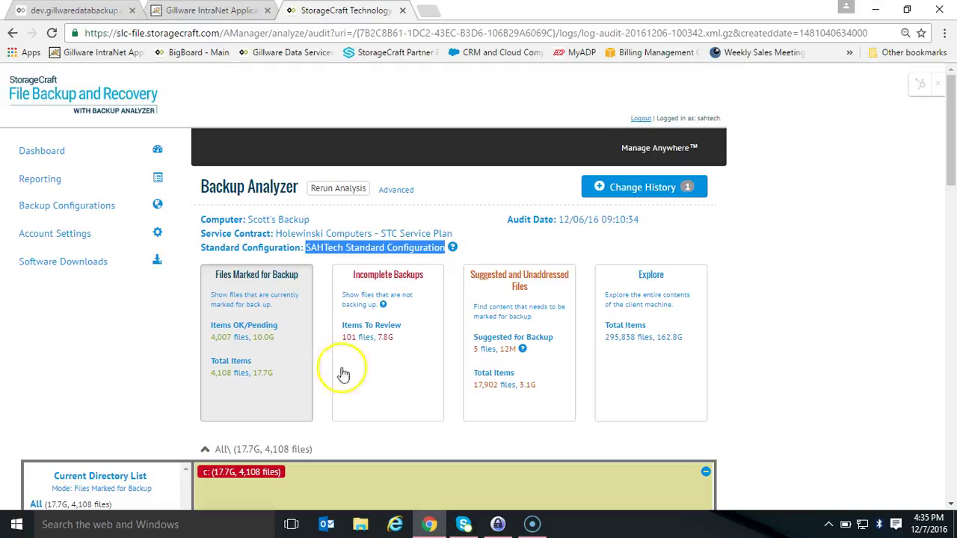
# - Open the SAHTech Standard Configuration and examine the sahtech Exclusion Rules set in its Exclude From Backup list
pyautogui.click(78, 216)
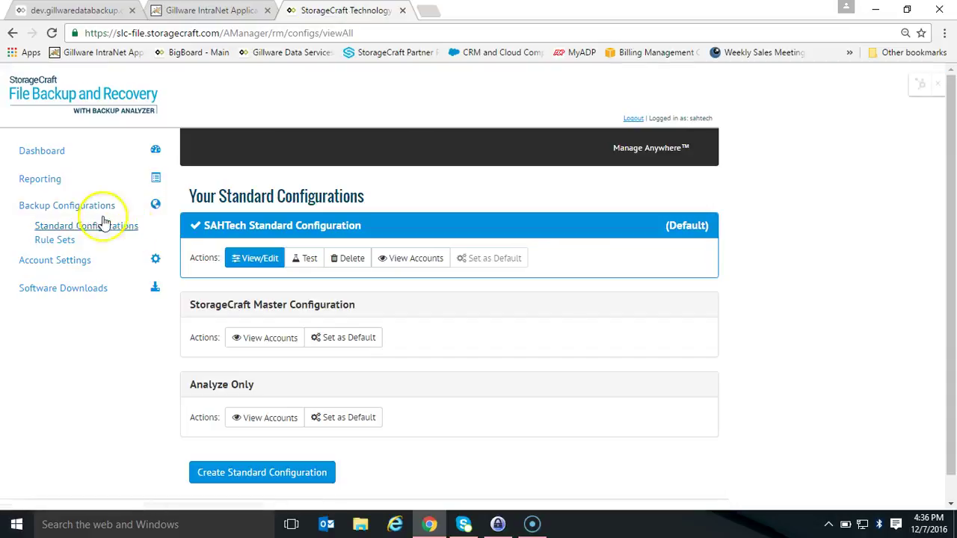
pyautogui.click(250, 267)
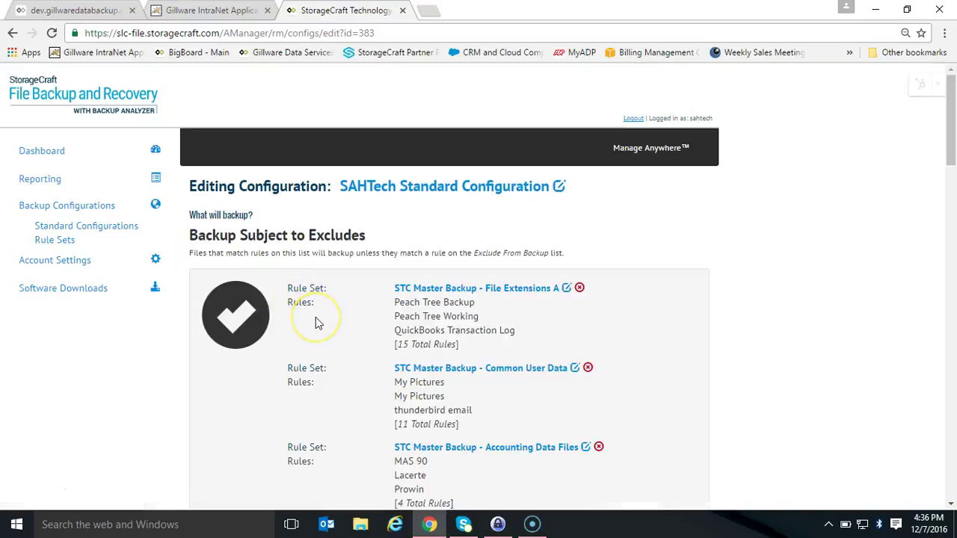
pyautogui.scroll(-1, 306, 307)
pyautogui.scroll(-5, 241, 235)
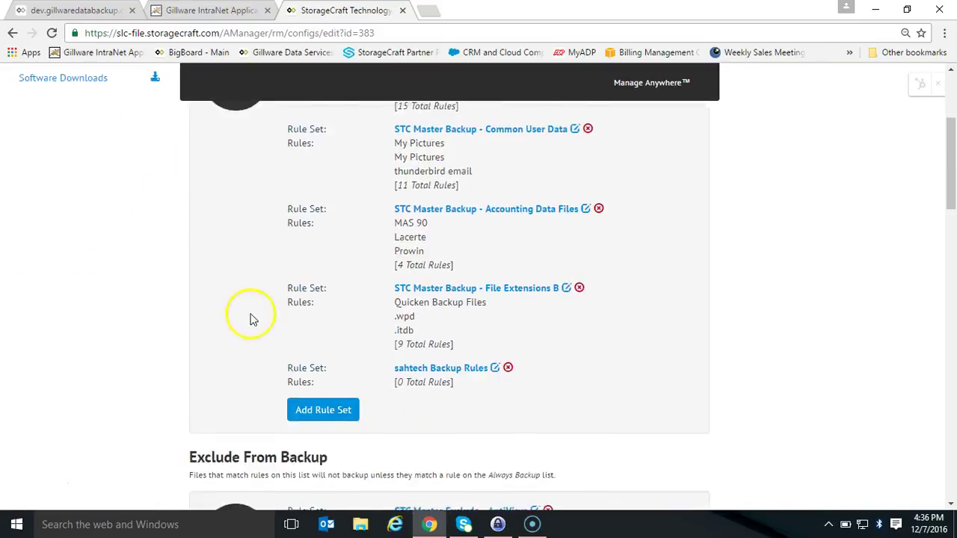
pyautogui.moveTo(187, 248); pyautogui.dragTo(320, 251)
pyautogui.scroll(-5, 336, 269)
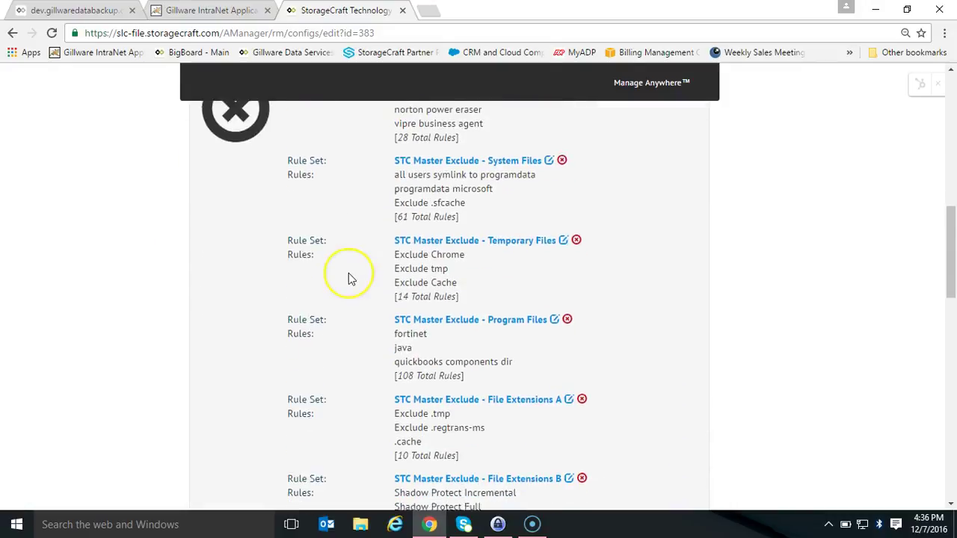
pyautogui.scroll(-3, 351, 279)
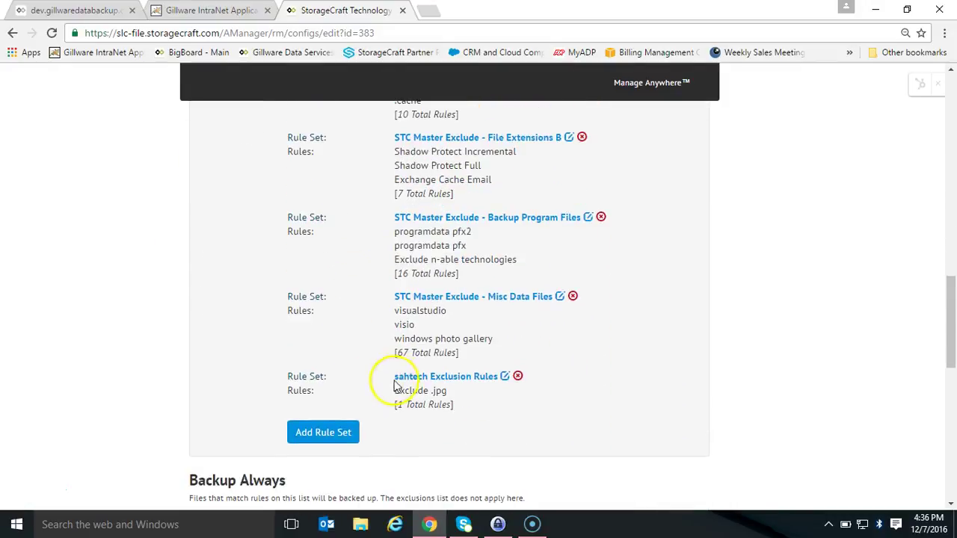
pyautogui.moveTo(451, 392); pyautogui.dragTo(393, 391)
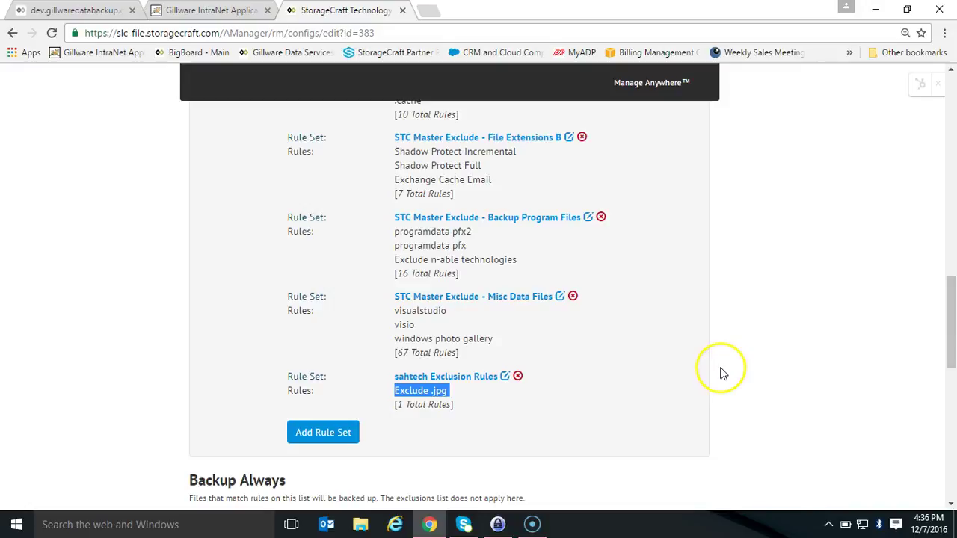
# - Look back over the configuration's rule sets and highlight the configuration name in its heading
pyautogui.scroll(5, 758, 398)
pyautogui.scroll(-3, 761, 394)
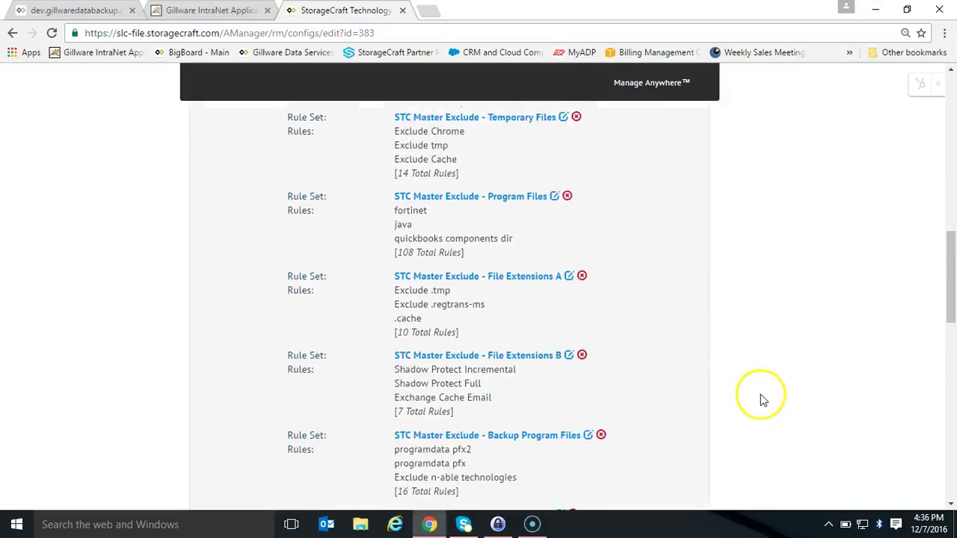
pyautogui.scroll(10, 760, 394)
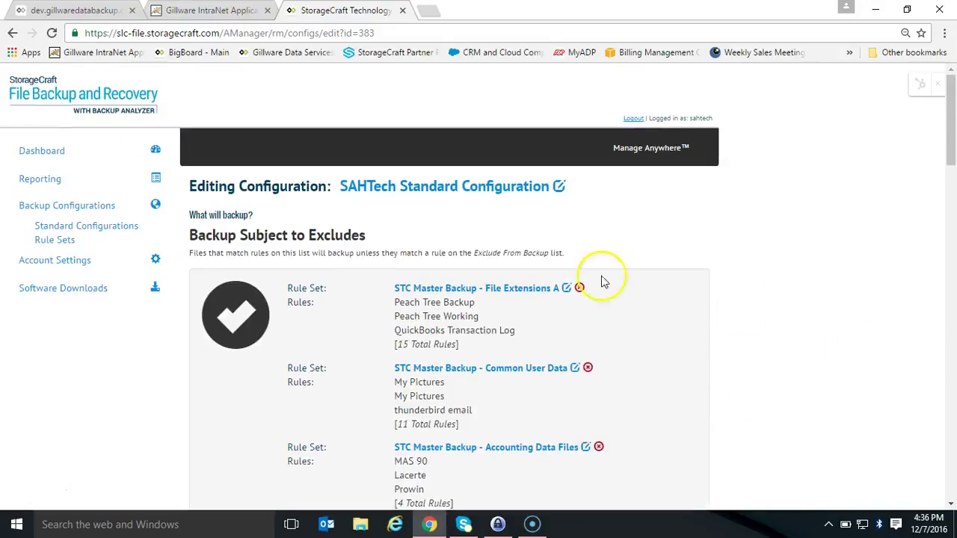
pyautogui.moveTo(338, 186); pyautogui.dragTo(539, 188)
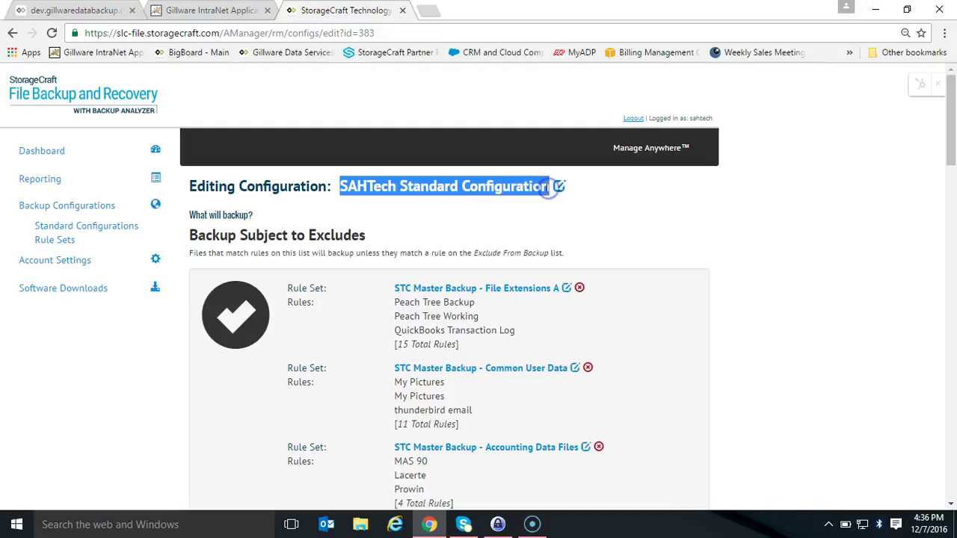